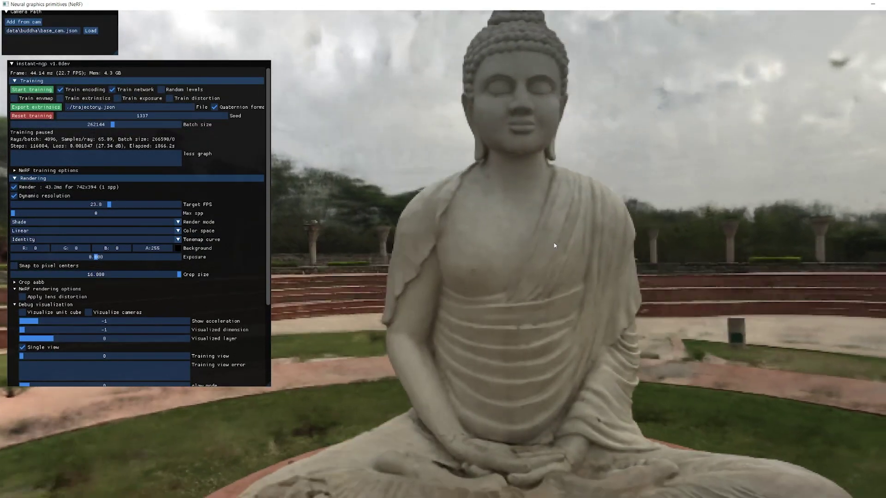
# Step: Inspect the rendered Buddha statue in the NeRF viewer from a different distance and angle
pyautogui.scroll(-4, 508, 242)
pyautogui.moveTo(479, 265); pyautogui.dragTo(519, 281)
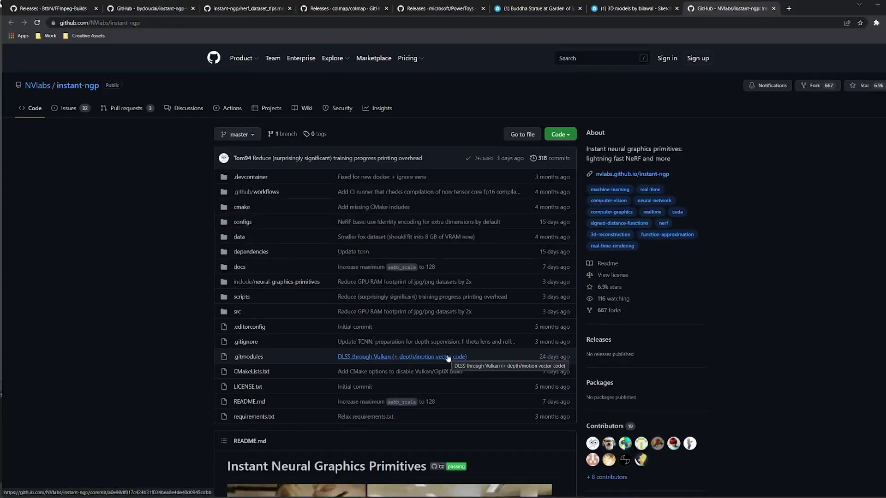
# Step: Read the NVlabs instant-ngp repository README down through its Requirements section
pyautogui.scroll(-5, 448, 359)
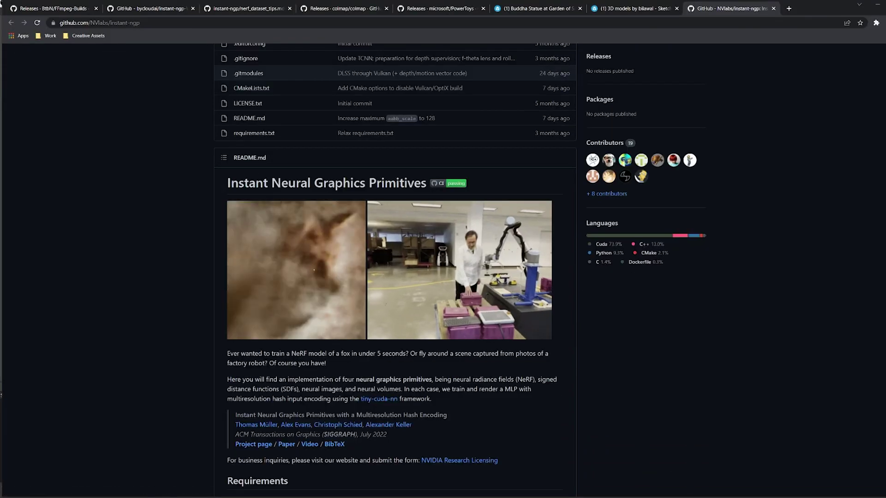
pyautogui.scroll(-2, 446, 356)
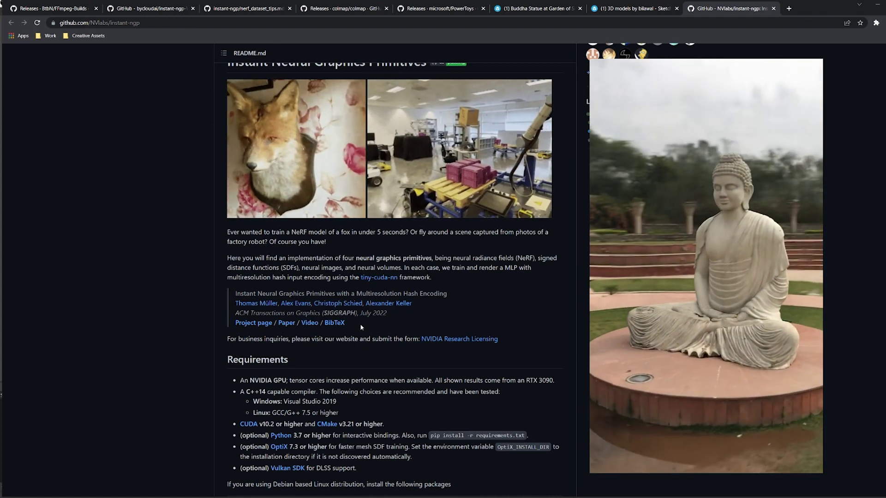
pyautogui.scroll(-2, 361, 326)
pyautogui.scroll(-2, 395, 277)
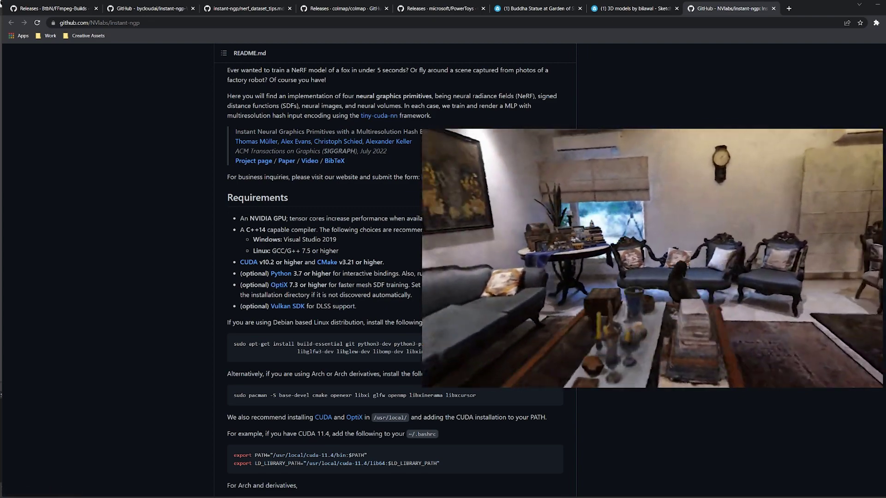
# Step: Switch to the NeRF viewer and examine the rendered Buddha statue and its plinth from several angles and distances
pyautogui.hotkey('alt', 'Tab')
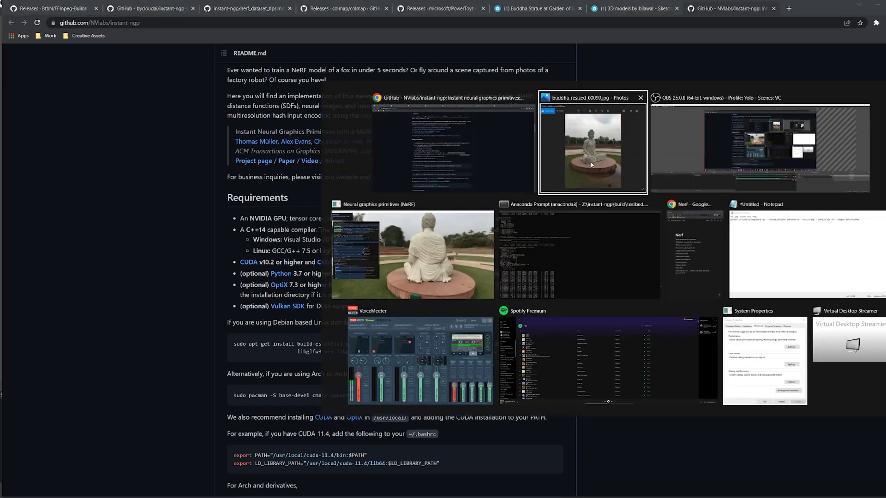
pyautogui.click(452, 245)
pyautogui.moveTo(572, 265); pyautogui.dragTo(445, 259)
pyautogui.moveTo(445, 260); pyautogui.dragTo(629, 279, button='middle')
pyautogui.moveTo(628, 279); pyautogui.dragTo(599, 285)
pyautogui.scroll(-8, 599, 285)
pyautogui.moveTo(507, 281); pyautogui.dragTo(540, 293, button='middle')
pyautogui.scroll(2, 540, 292)
pyautogui.moveTo(532, 281); pyautogui.dragTo(516, 253)
# Step: Switch to Photos and browse back and forth through the resized Buddha source images taken around the statue
pyautogui.hotkey('alt', 'Tab')
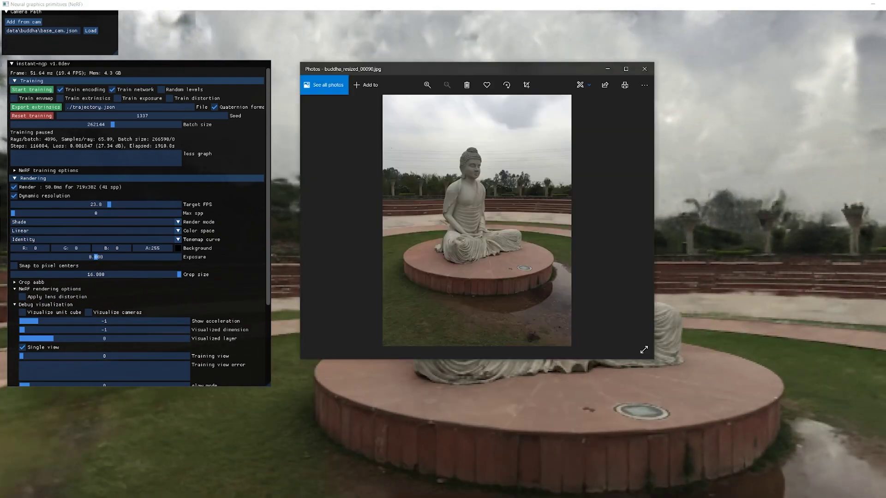
pyautogui.press('Right')
pyautogui.press('Right')
pyautogui.press('Right')
pyautogui.press('Right')
pyautogui.press('Right')
pyautogui.press('Right')
pyautogui.press('Right')
pyautogui.press('Right')
pyautogui.press('Right')
pyautogui.press('Right')
pyautogui.press('Right')
pyautogui.press('Right')
pyautogui.press('Right')
pyautogui.press('Right')
pyautogui.press('Right')
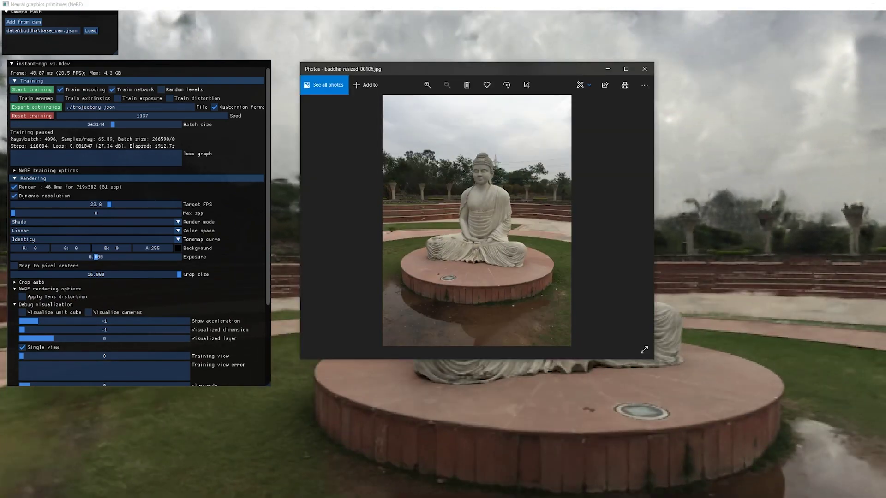
pyautogui.press('Left')
pyautogui.press('Left')
pyautogui.press('Left')
pyautogui.press('Left')
pyautogui.press('Left')
pyautogui.press('Left')
pyautogui.press('Left')
pyautogui.press('Left')
pyautogui.press('Left')
pyautogui.press('Left')
pyautogui.press('Left')
pyautogui.press('Left')
pyautogui.press('Left')
pyautogui.press('Left')
pyautogui.press('Left')
pyautogui.press('Left')
pyautogui.press('Left')
pyautogui.press('Left')
pyautogui.press('Left')
pyautogui.press('Left')
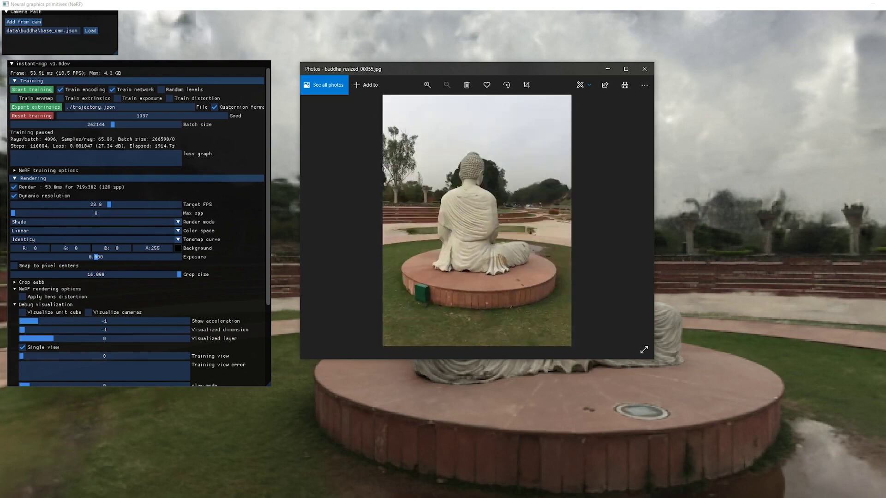
pyautogui.press('Left')
pyautogui.press('Left')
pyautogui.press('Left')
pyautogui.press('Left')
pyautogui.press('Left')
pyautogui.press('Left')
pyautogui.press('Left')
pyautogui.press('Left')
pyautogui.press('Left')
pyautogui.press('Left')
pyautogui.press('Left')
pyautogui.press('Left')
pyautogui.press('Left')
pyautogui.press('Left')
pyautogui.press('Left')
pyautogui.press('Left')
pyautogui.press('Left')
pyautogui.press('Left')
pyautogui.press('Left')
pyautogui.press('Left')
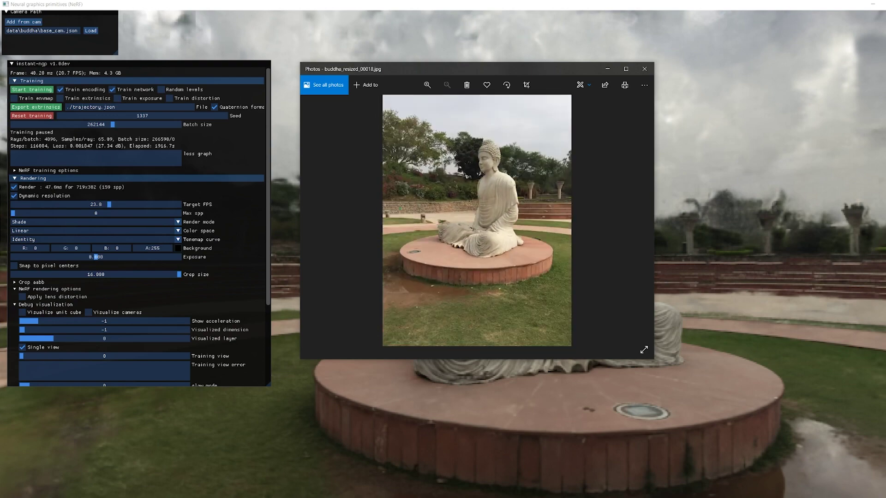
pyautogui.press('Right')
pyautogui.press('Right')
pyautogui.press('Right')
pyautogui.press('Left')
pyautogui.press('Left')
pyautogui.press('Left')
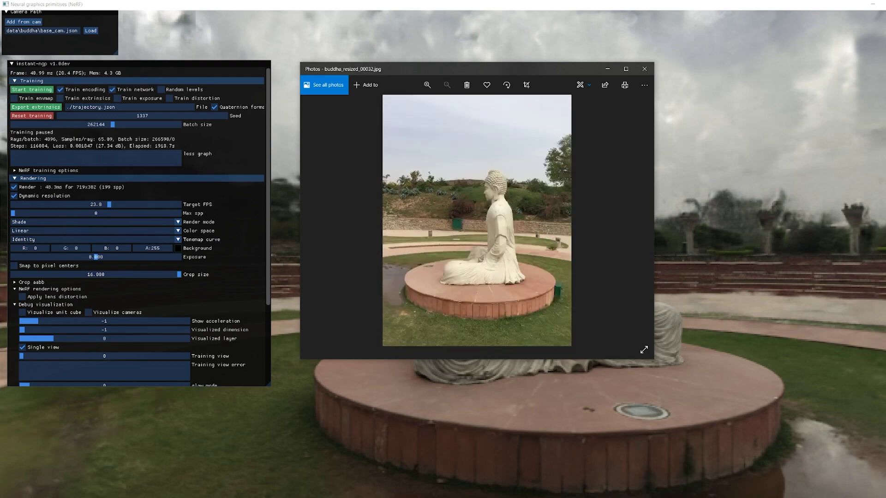
pyautogui.press('Right')
pyautogui.press('Right')
pyautogui.press('Right')
pyautogui.press('Right')
pyautogui.press('Right')
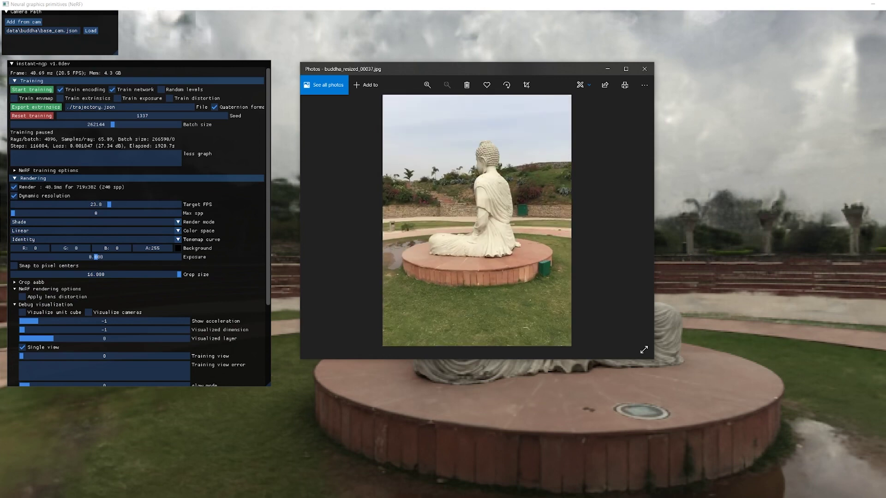
pyautogui.press('Left')
pyautogui.press('Left')
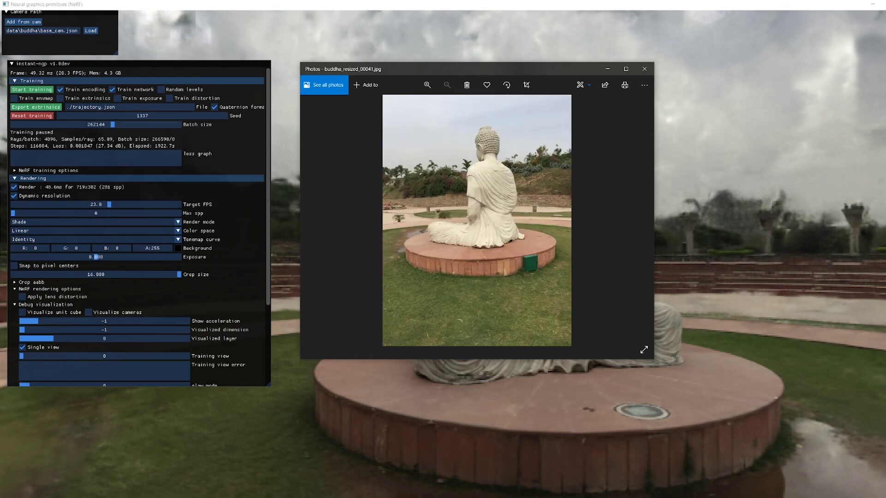
# Step: Review the COLMAP bundle adjustment output for the Buddha dataset in the Anaconda Prompt
pyautogui.moveTo(775, 450); pyautogui.dragTo(800, 430)
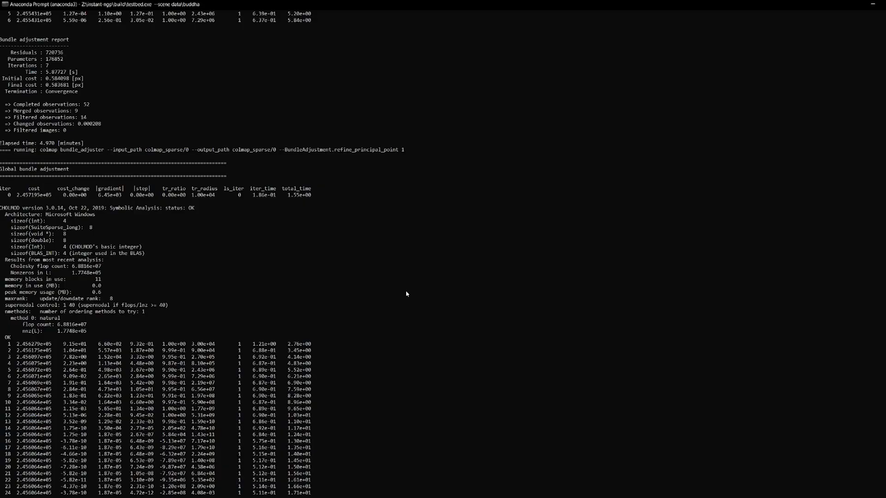
pyautogui.scroll(10, 342, 273)
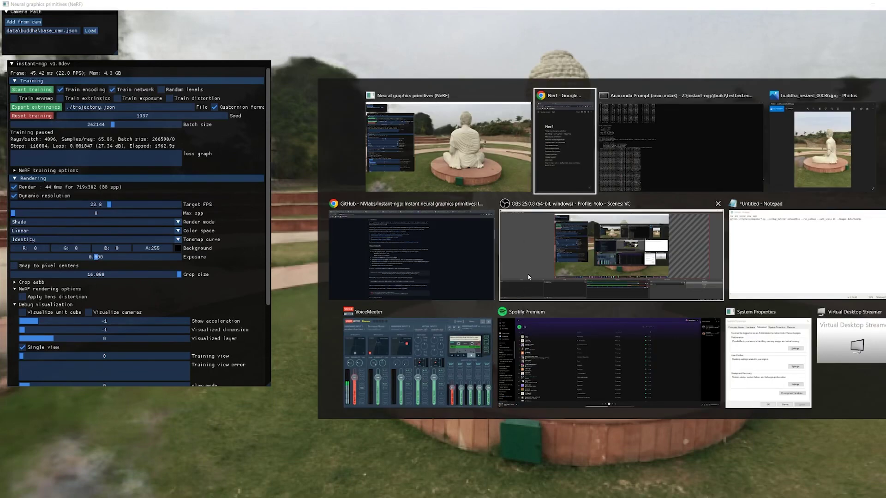
# Step: Switch to the browser and examine the Buddha Full Scene Point Cloud 2 model on Sketchfab
pyautogui.click(450, 261)
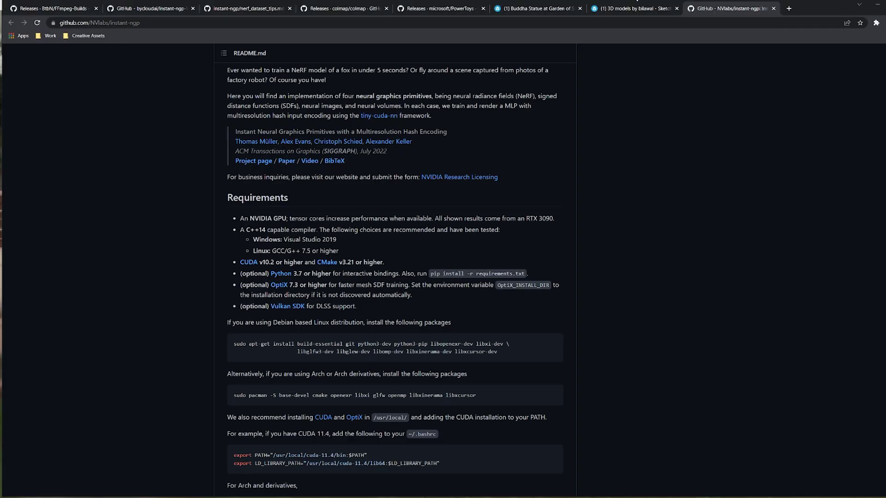
pyautogui.click(633, 11)
pyautogui.moveTo(385, 285); pyautogui.dragTo(344, 264)
pyautogui.scroll(4, 350, 273)
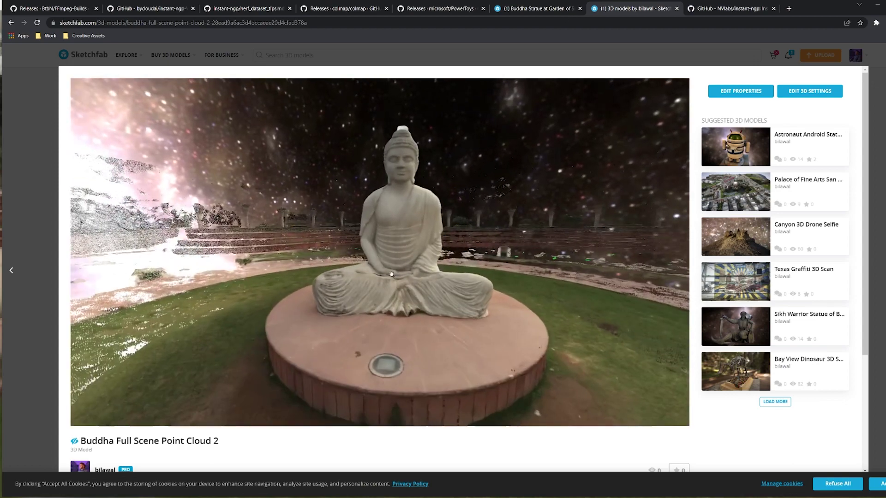
pyautogui.moveTo(362, 285); pyautogui.dragTo(460, 267, button='right')
# Step: Examine the Buddha Statue at Garden of Silence, North India model on Sketchfab from several angles and distances
pyautogui.hotkey('ctrl', 'shift', 'Tab')
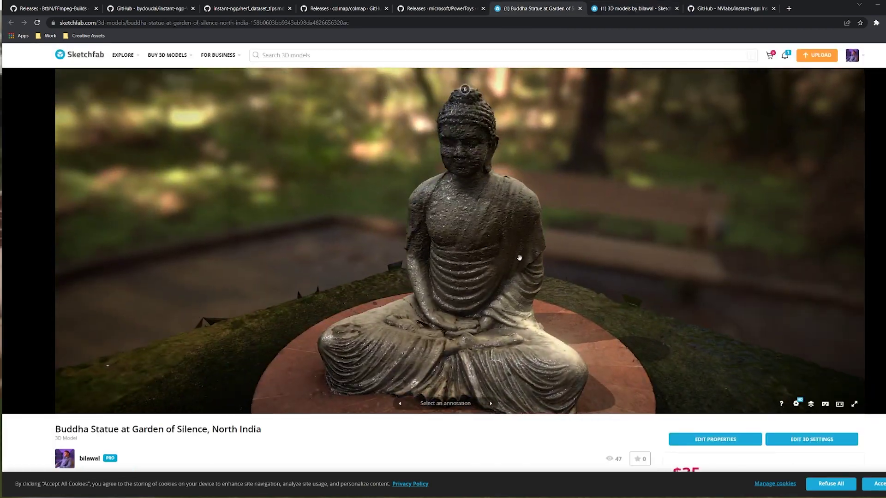
pyautogui.moveTo(519, 258)
pyautogui.mouseDown()
pyautogui.moveTo(397, 263)
pyautogui.moveTo(463, 251)
pyautogui.moveTo(491, 252)
pyautogui.moveTo(388, 258)
pyautogui.moveTo(466, 254)
pyautogui.mouseUp()
pyautogui.scroll(-4, 463, 186)
pyautogui.moveTo(480, 187)
pyautogui.mouseDown()
pyautogui.moveTo(469, 173)
pyautogui.moveTo(500, 212)
pyautogui.moveTo(466, 247)
pyautogui.moveTo(445, 257)
pyautogui.moveTo(365, 251)
pyautogui.moveTo(568, 240)
pyautogui.moveTo(460, 233)
pyautogui.mouseUp()
pyautogui.scroll(-4, 500, 211)
pyautogui.scroll(3, 486, 200)
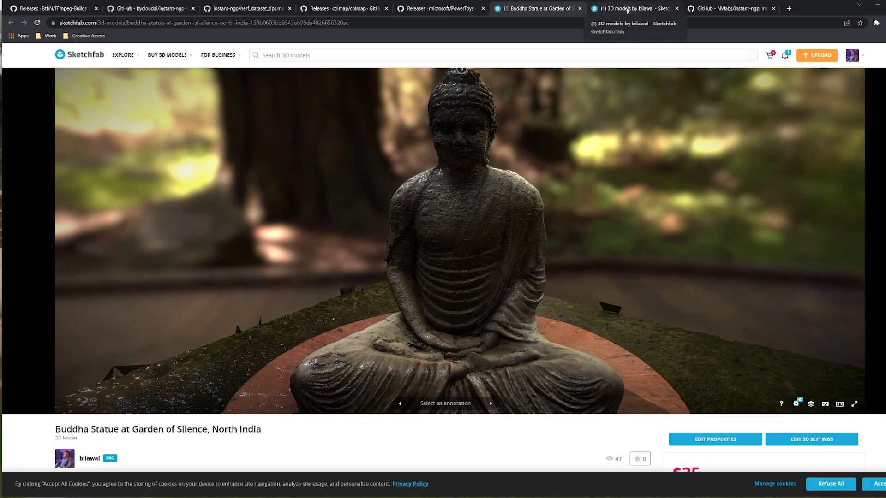
# Step: Return to the Buddha Full Scene Point Cloud 2 model and examine its coverage from overhead and around the outer surroundings
pyautogui.click(628, 11)
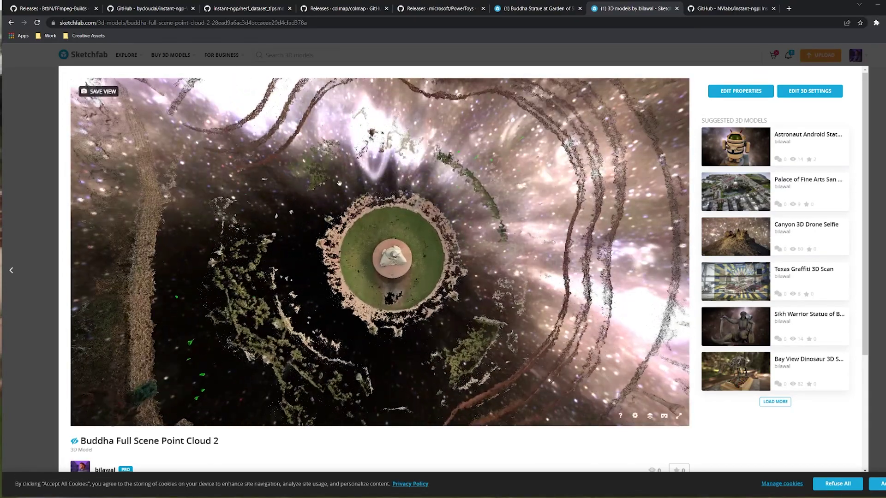
pyautogui.moveTo(340, 183); pyautogui.dragTo(282, 149)
pyautogui.scroll(3, 276, 185)
pyautogui.moveTo(320, 202); pyautogui.dragTo(310, 142)
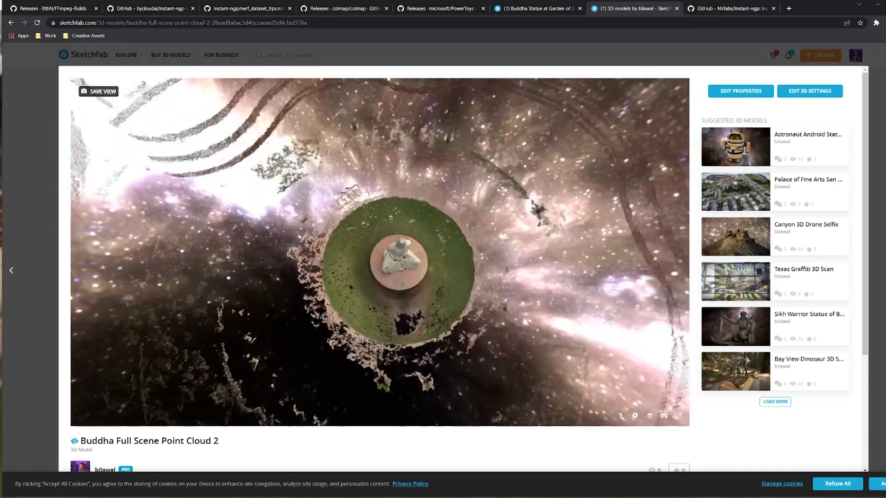
pyautogui.moveTo(467, 152); pyautogui.dragTo(415, 190)
pyautogui.moveTo(356, 204); pyautogui.dragTo(386, 197)
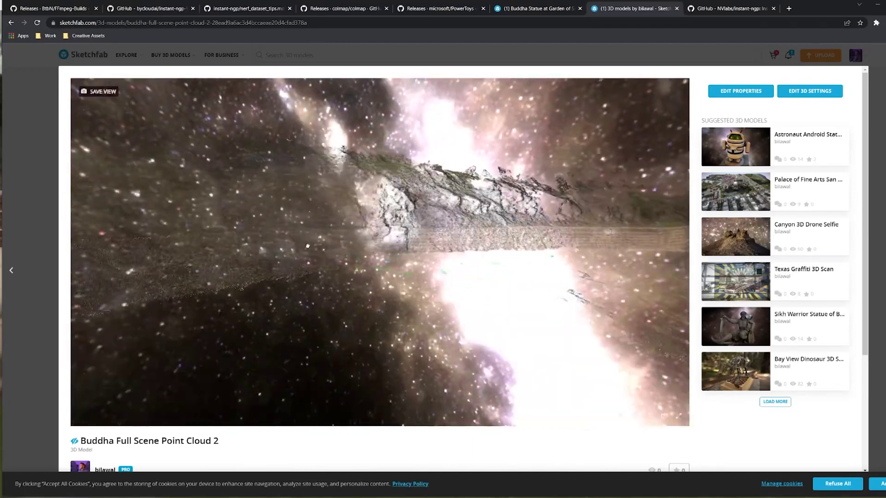
pyautogui.moveTo(301, 247); pyautogui.dragTo(355, 245)
pyautogui.moveTo(302, 249); pyautogui.dragTo(455, 227)
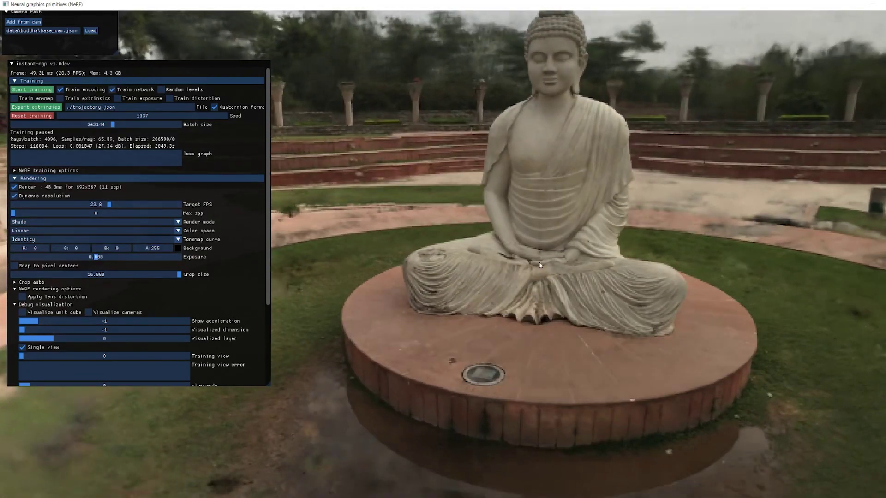
# Step: Set the NeRF viewer's target FPS to 6.5 and bring the hillside and stairs beyond the statue into view
pyautogui.moveTo(542, 257); pyautogui.dragTo(715, 298)
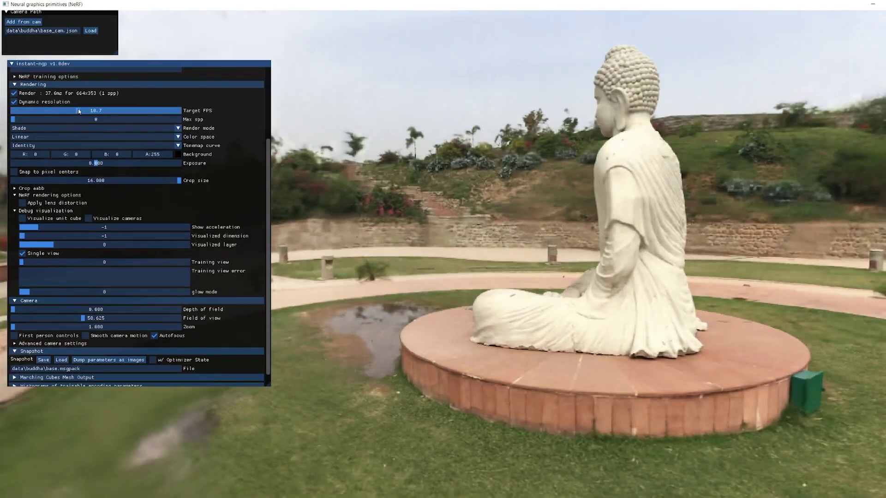
pyautogui.moveTo(79, 111); pyautogui.dragTo(59, 110)
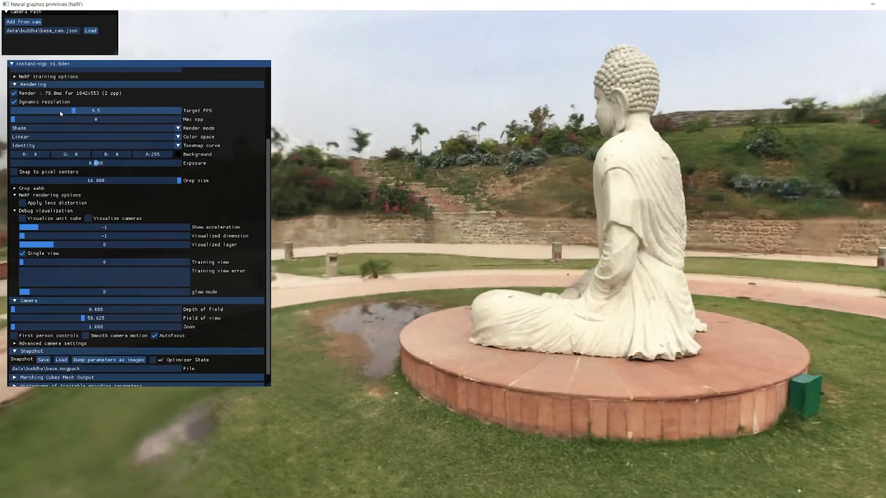
pyautogui.moveTo(433, 250); pyautogui.dragTo(504, 226)
pyautogui.scroll(2, 532, 244)
pyautogui.moveTo(447, 115); pyautogui.dragTo(444, 174)
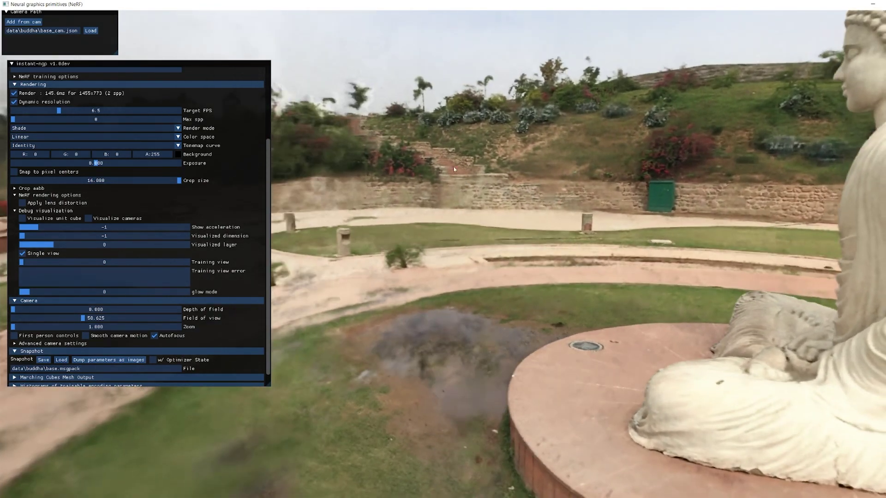
# Step: Switch to the Sketchfab point cloud and view the statue with the hillside and stone wall behind it
pyautogui.hotkey('alt', 'Tab')
pyautogui.moveTo(420, 239); pyautogui.dragTo(381, 243)
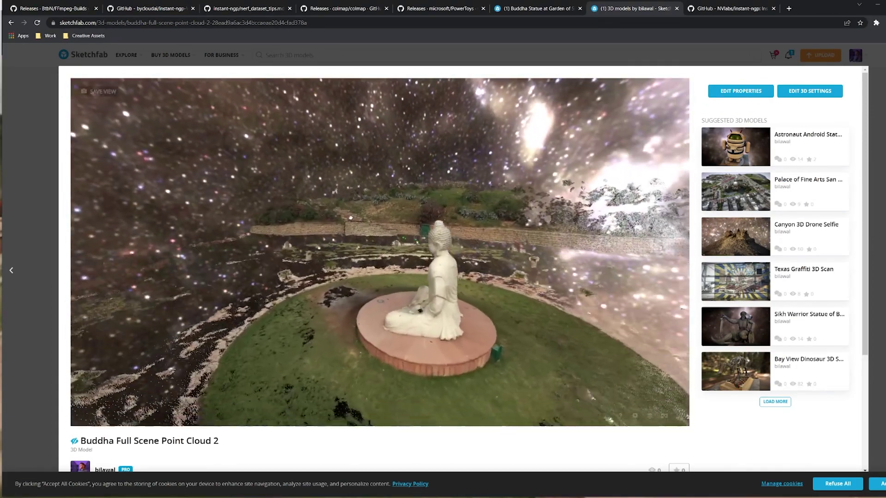
pyautogui.moveTo(350, 218); pyautogui.dragTo(391, 237)
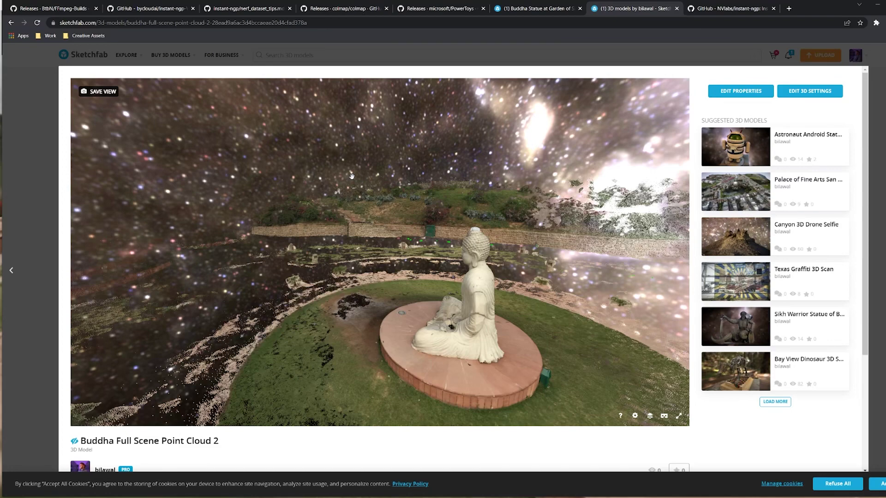
pyautogui.moveTo(372, 182)
pyautogui.mouseDown()
pyautogui.moveTo(327, 167)
pyautogui.moveTo(357, 164)
pyautogui.moveTo(363, 177)
pyautogui.mouseUp()
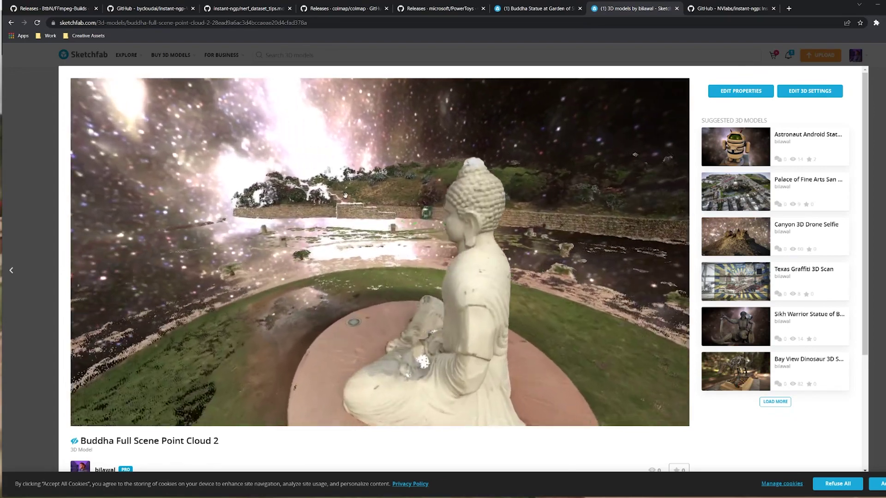
# Step: Compare the hillside background between the NeRF render and the Sketchfab point cloud, ending on the NeRF viewer
pyautogui.hotkey('alt', 'Tab')
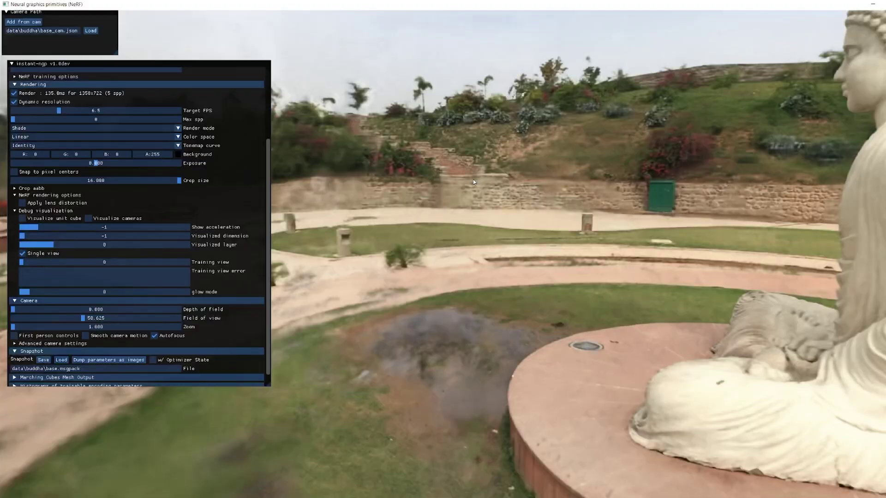
pyautogui.moveTo(433, 152); pyautogui.dragTo(441, 148)
pyautogui.hotkey('alt', 'Tab')
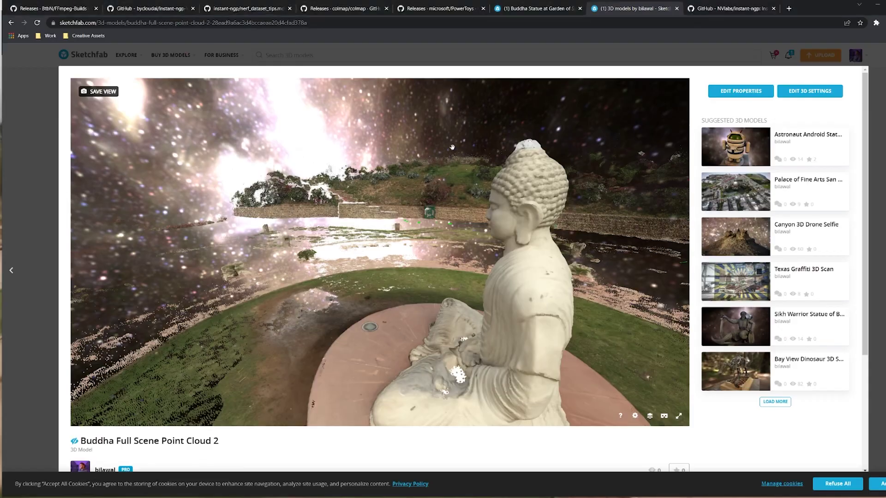
pyautogui.hotkey('alt', 'Tab')
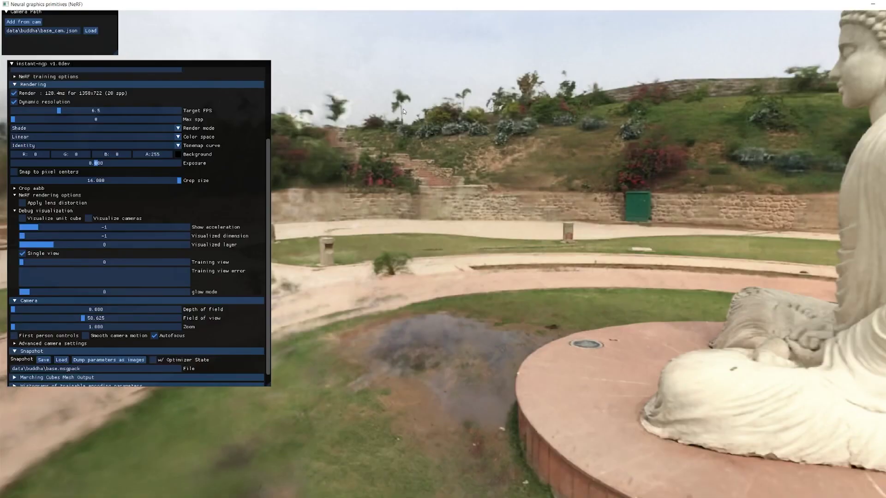
# Step: View the entire NeRF scene volume from far outside its bounds
pyautogui.moveTo(443, 129); pyautogui.dragTo(527, 244)
pyautogui.scroll(-12, 528, 244)
pyautogui.scroll(-10, 531, 241)
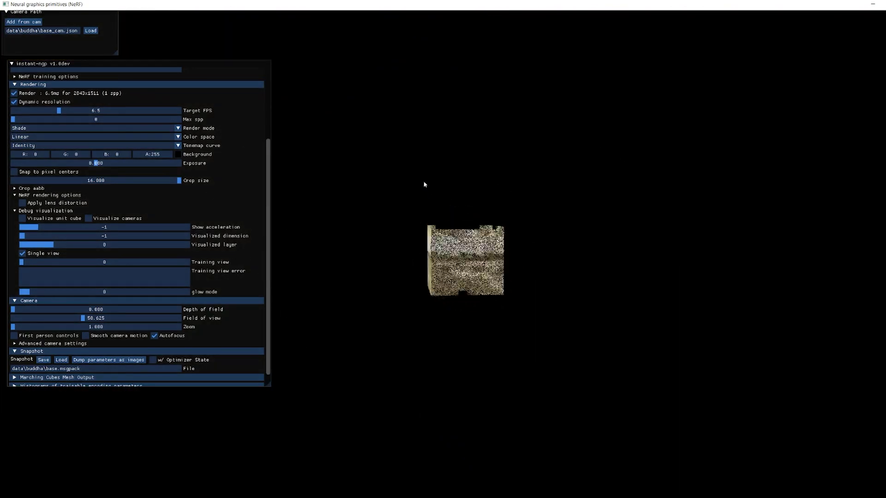
# Step: Reduce the NeRF crop size to about 0.9 to isolate the Buddha statue and its circular plinth
pyautogui.scroll(4, 479, 290)
pyautogui.moveTo(479, 290); pyautogui.dragTo(341, 228)
pyautogui.scroll(10, 470, 286)
pyautogui.scroll(10, 471, 287)
pyautogui.moveTo(179, 180); pyautogui.dragTo(85, 188)
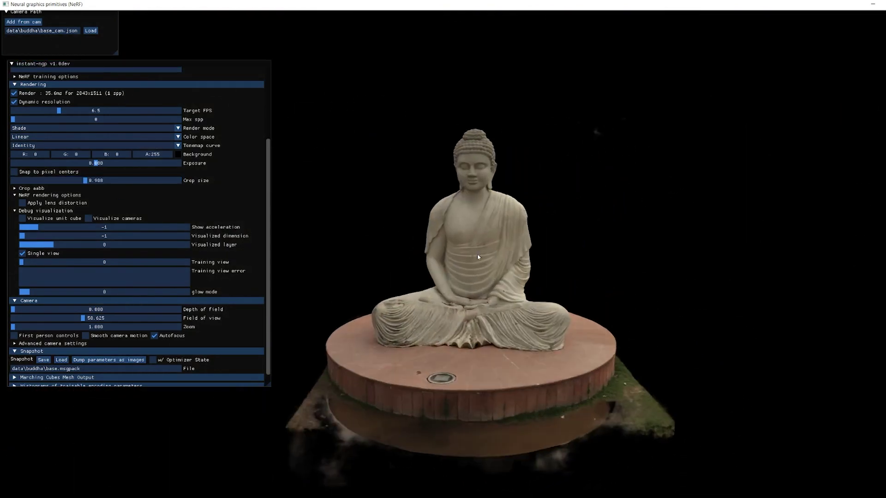
pyautogui.scroll(2, 487, 286)
pyautogui.moveTo(503, 254); pyautogui.dragTo(439, 230)
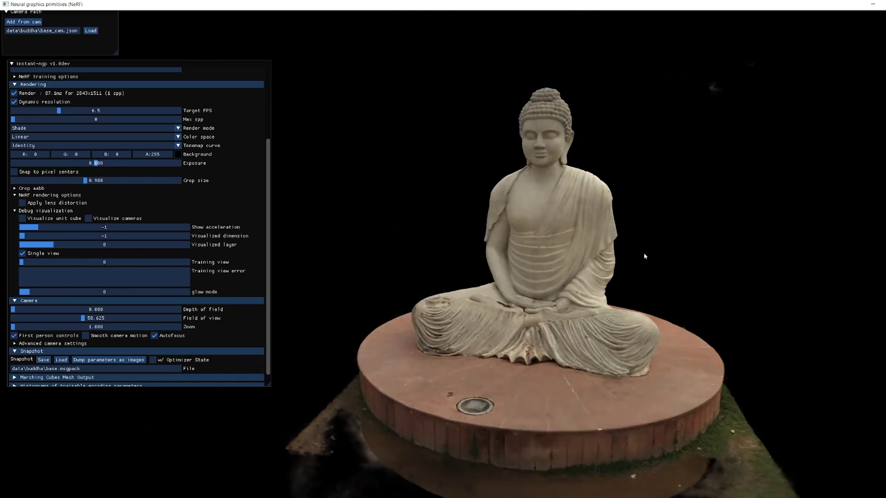
# Step: Examine the cropped Buddha statue and plinth with first person controls enabled, near and far
pyautogui.moveTo(652, 258); pyautogui.dragTo(724, 263)
pyautogui.scroll(4, 724, 263)
pyautogui.scroll(-8, 719, 262)
pyautogui.moveTo(502, 234); pyautogui.dragTo(450, 156, button='middle')
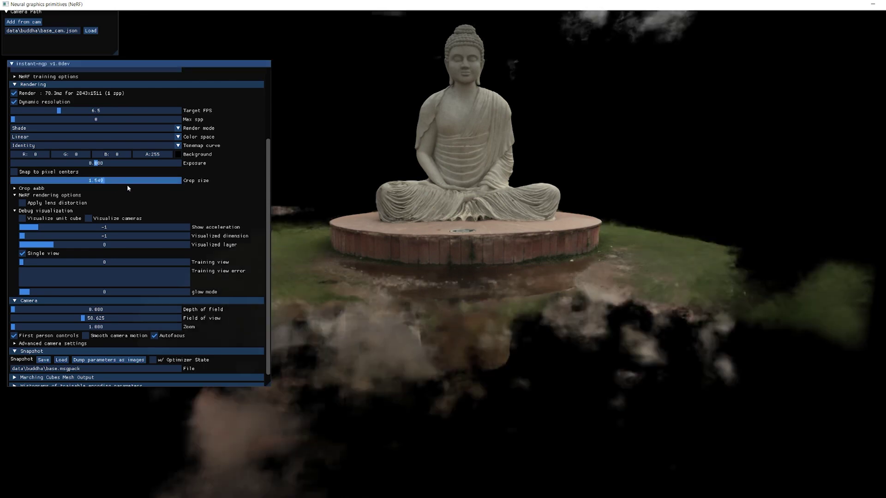
# Step: Raise the NeRF crop size to 16.000 to restore the full surroundings, framing the whole Buddha statue and plinth
pyautogui.moveTo(130, 181); pyautogui.dragTo(149, 183)
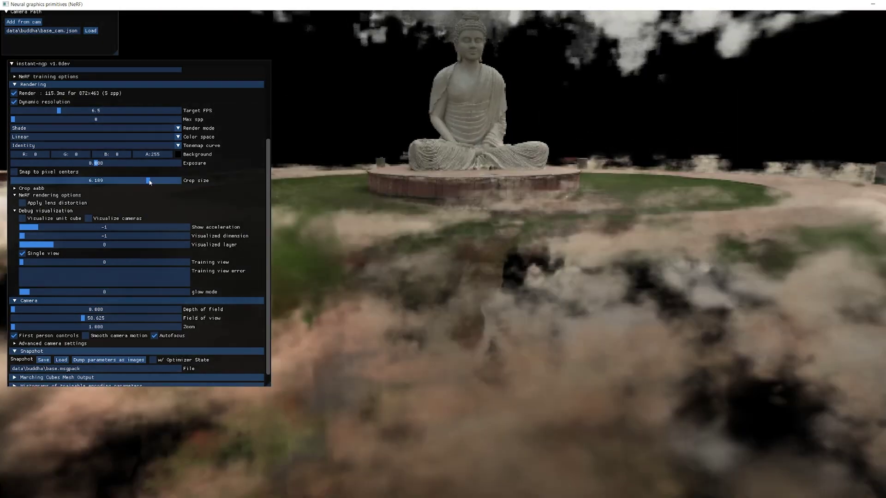
pyautogui.moveTo(149, 180); pyautogui.dragTo(200, 184)
pyautogui.moveTo(467, 186); pyautogui.dragTo(565, 298, button='middle')
pyautogui.scroll(4, 508, 215)
pyautogui.moveTo(508, 196); pyautogui.dragTo(518, 186)
pyautogui.moveTo(535, 220); pyautogui.dragTo(565, 256, button='middle')
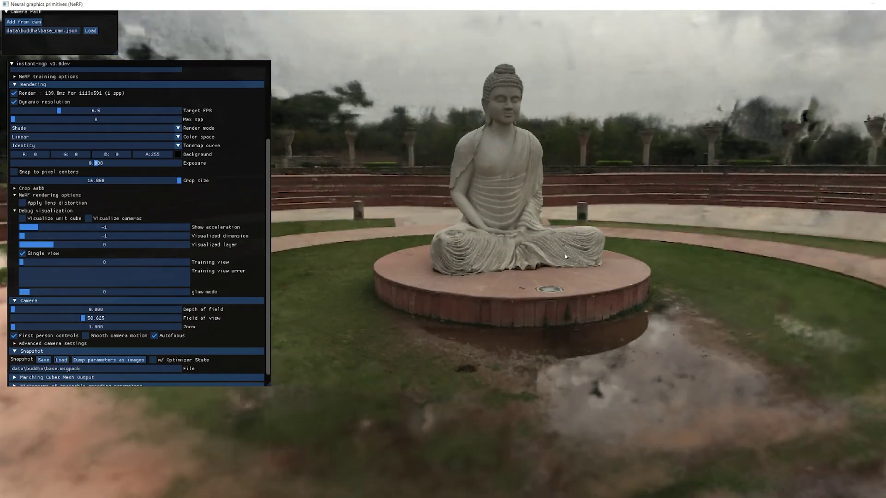
# Step: Examine the uncropped garden surroundings to one side of the Buddha, ending on the statue and its terraced background
pyautogui.scroll(2, 525, 217)
pyautogui.moveTo(504, 191); pyautogui.dragTo(215, 176)
pyautogui.moveTo(415, 180); pyautogui.dragTo(221, 189)
pyautogui.press('w')
pyautogui.press('s')
pyautogui.moveTo(468, 230); pyautogui.dragTo(751, 248)
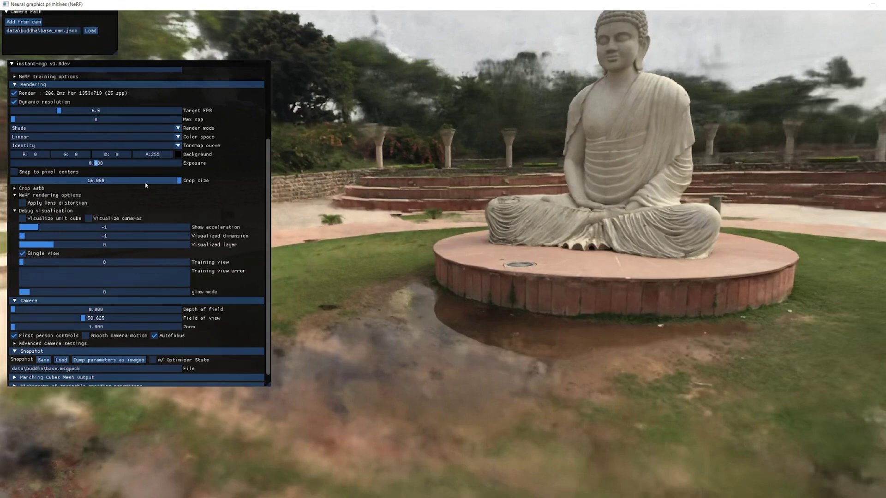
# Step: Reduce the crop size to 0.890 around the statue and generate a marching cubes mesh at 256x256x256 resolution
pyautogui.moveTo(132, 182); pyautogui.dragTo(85, 190)
pyautogui.scroll(-1, 215, 331)
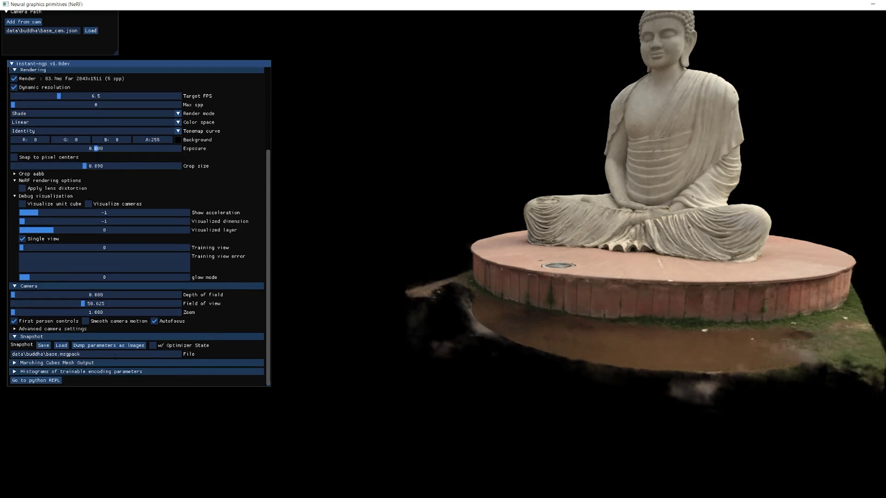
pyautogui.scroll(-3, 93, 364)
pyautogui.click(19, 321)
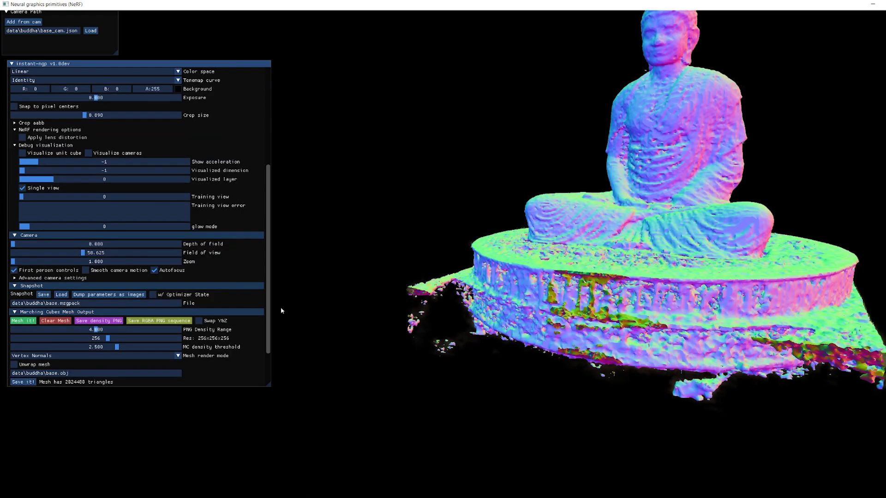
# Step: Inspect the generated Buddha mesh with vertex normals shading from the front around to its side profile
pyautogui.moveTo(665, 244); pyautogui.dragTo(619, 272)
pyautogui.moveTo(683, 238); pyautogui.dragTo(459, 227)
pyautogui.moveTo(367, 229); pyautogui.dragTo(481, 232)
pyautogui.press('s')
pyautogui.press('a')
# Step: Compare the mesh's side profile with the "Buddha Statue at Garden of Silence, North India" Sketchfab model in the browser
pyautogui.hotkey('alt', 'Tab')
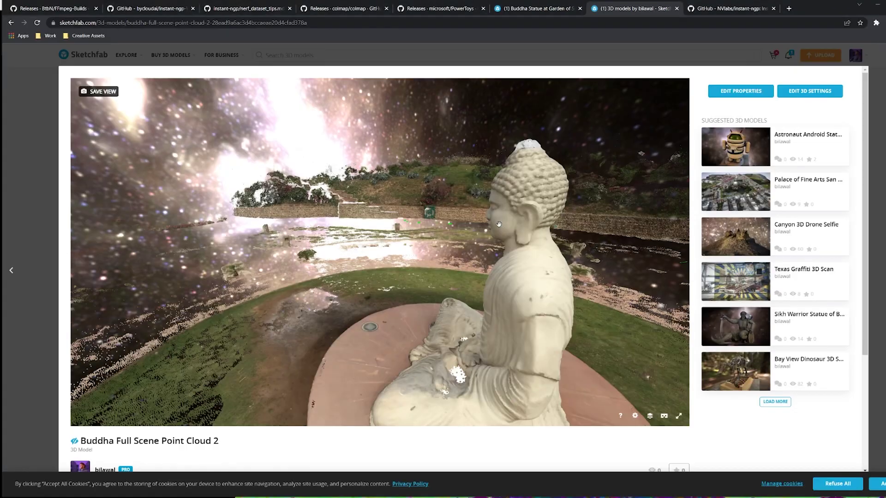
pyautogui.click(538, 9)
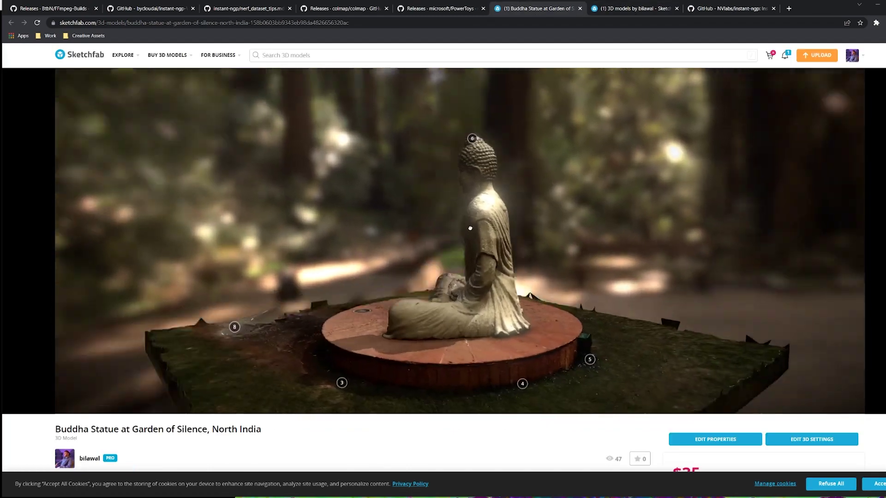
pyautogui.moveTo(470, 228)
pyautogui.mouseDown()
pyautogui.moveTo(500, 239)
pyautogui.moveTo(542, 231)
pyautogui.moveTo(469, 227)
pyautogui.moveTo(482, 207)
pyautogui.mouseUp()
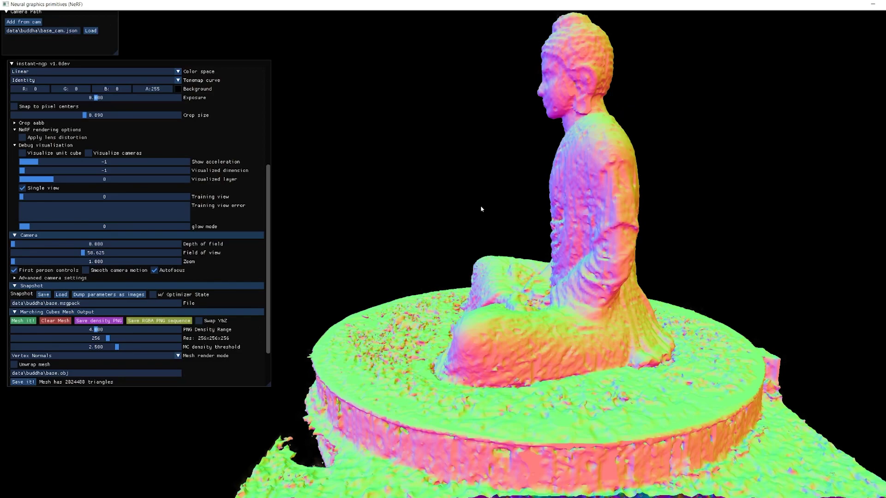
pyautogui.moveTo(506, 206); pyautogui.dragTo(560, 205)
pyautogui.moveTo(616, 204); pyautogui.dragTo(655, 199)
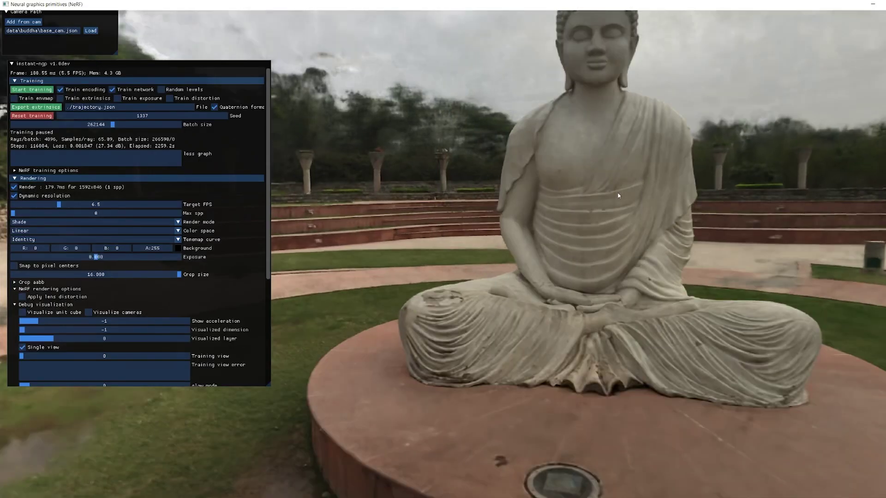
# Step: View the uncropped NeRF render from farther back, with the whole Buddha statue and plinth in frame
pyautogui.scroll(-6, 618, 195)
pyautogui.moveTo(618, 196); pyautogui.dragTo(599, 195)
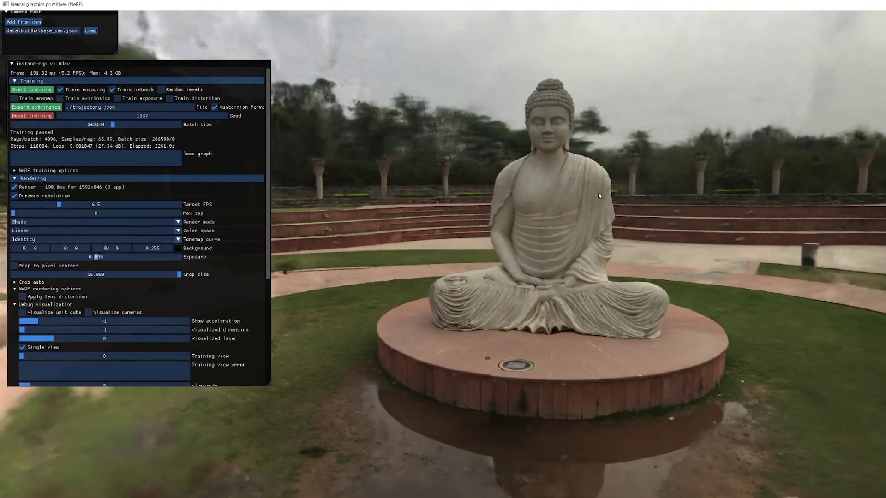